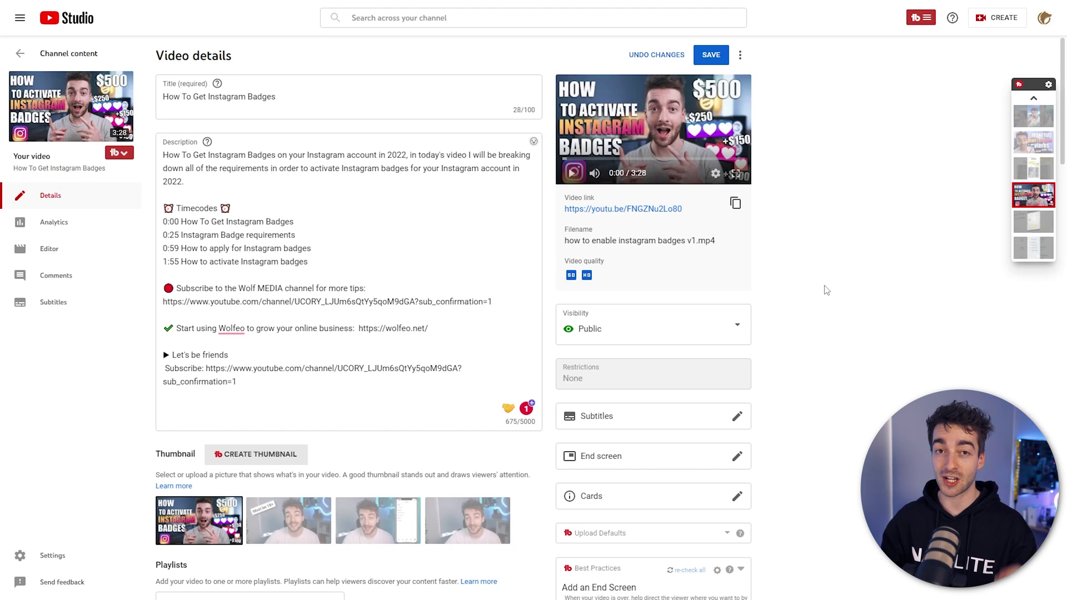
Step: Delete the '#instagram' hashtag from the title, leaving 'How To Get Instagram Badges'
click(370, 106)
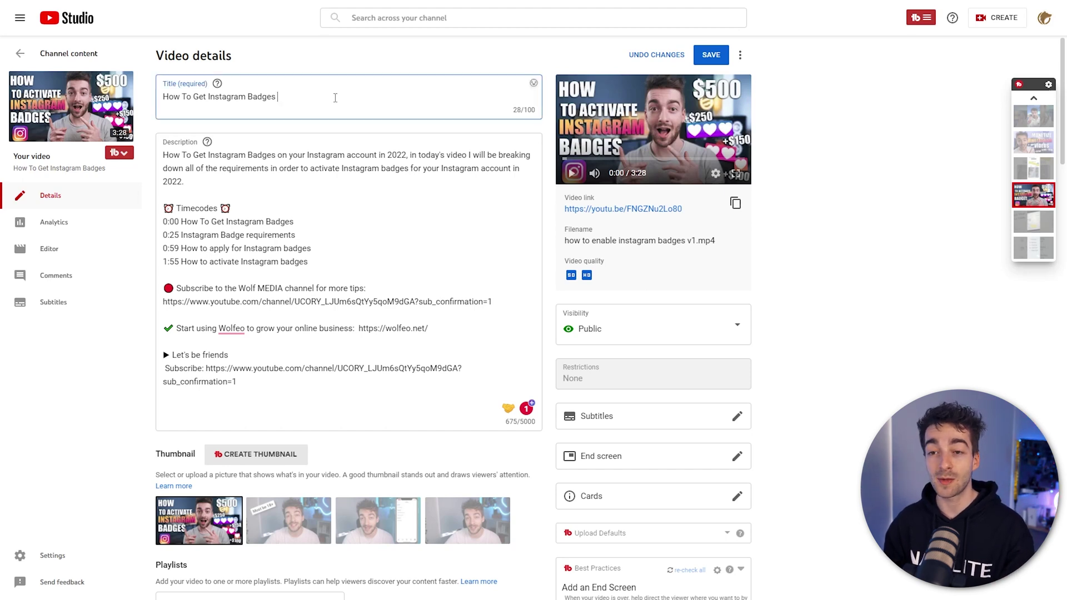
click(178, 409)
click(351, 95)
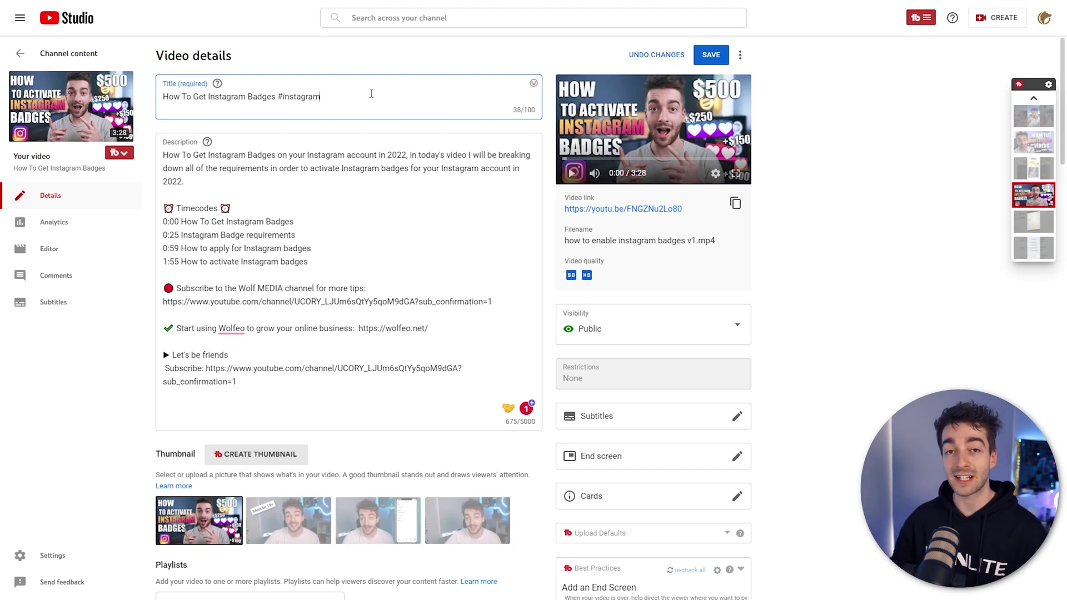
drag(316, 97, 280, 95)
key(BackSpace)
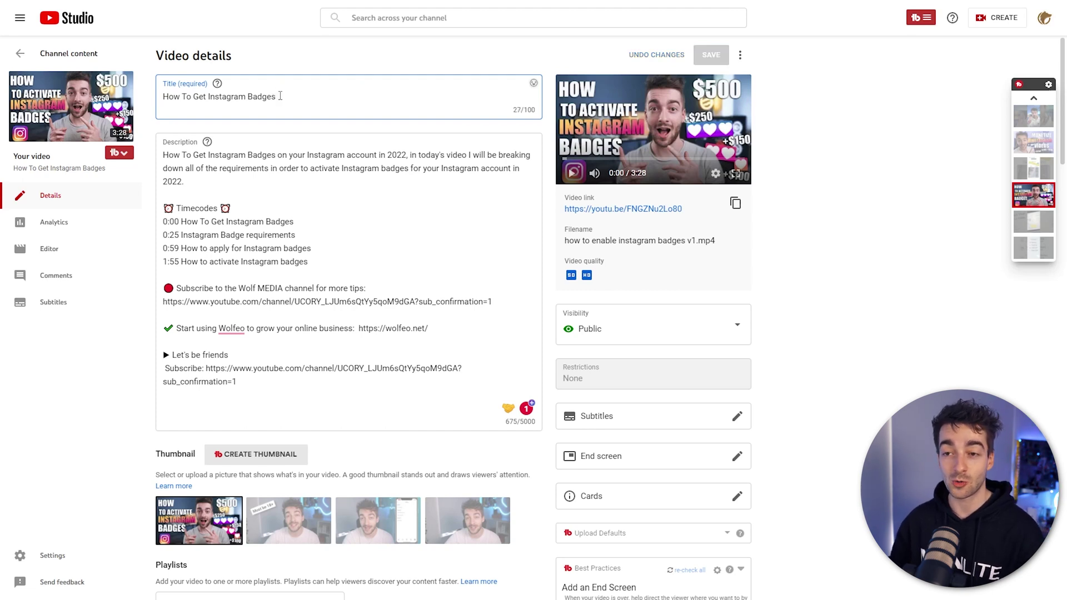
Step: Append '#instagram #instagrambadges #instagramtips' as the description's last line and save
click(283, 410)
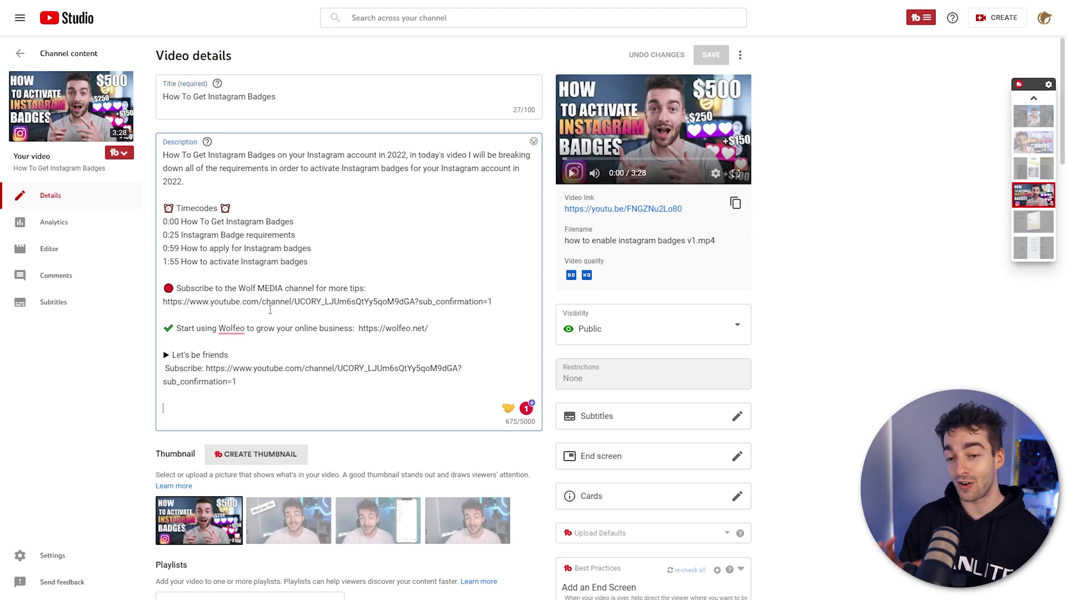
text(()
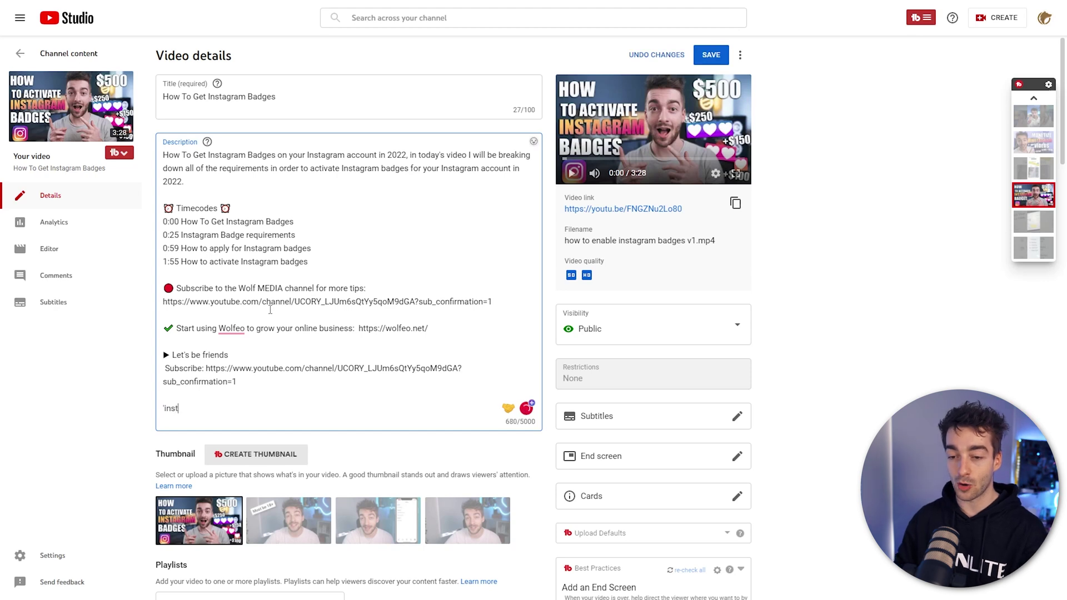
key(BackSpace)
text(#)
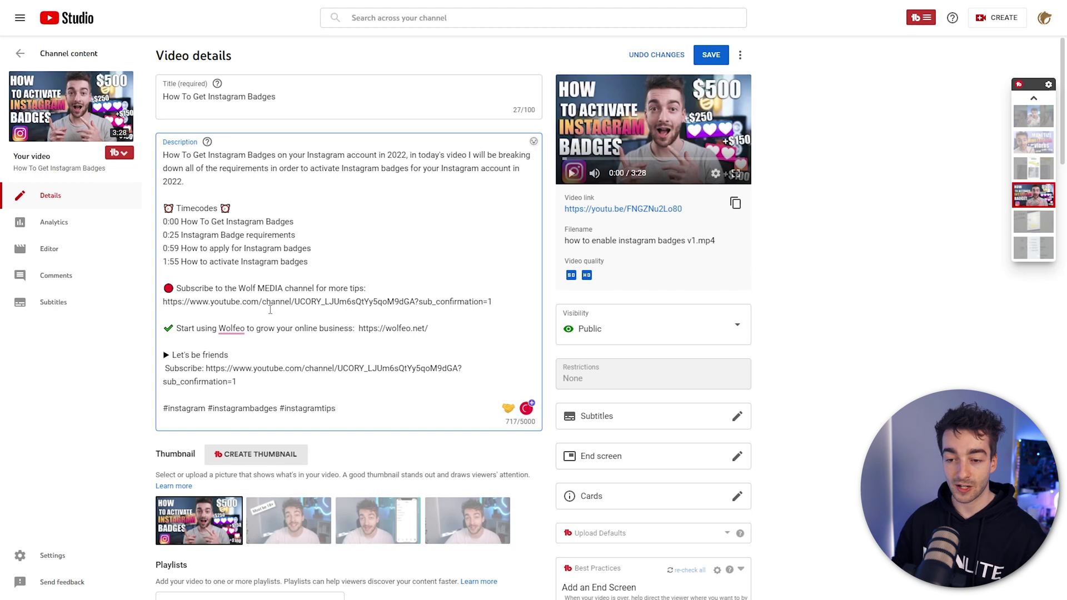
click(728, 55)
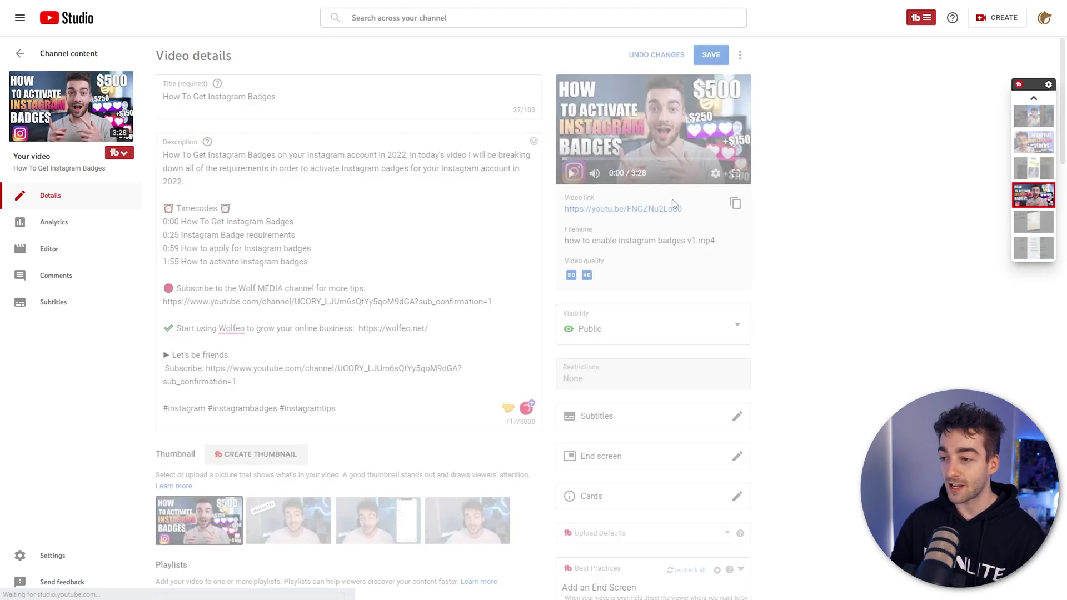
Step: Open the video's watch page, pause playback, and highlight the hashtag line above the title
click(623, 211)
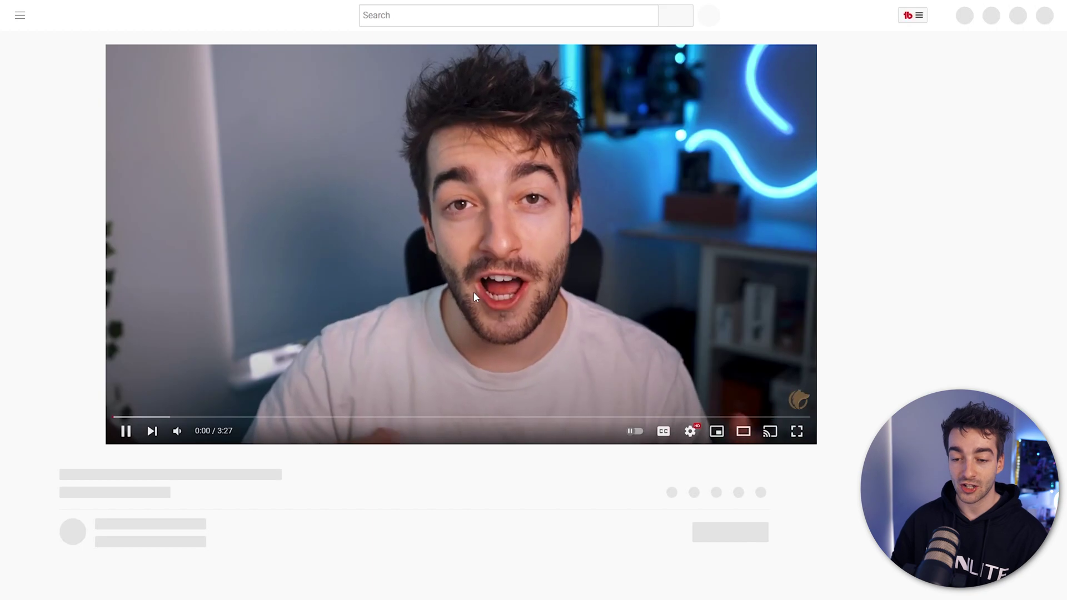
click(462, 294)
drag(232, 465, 55, 459)
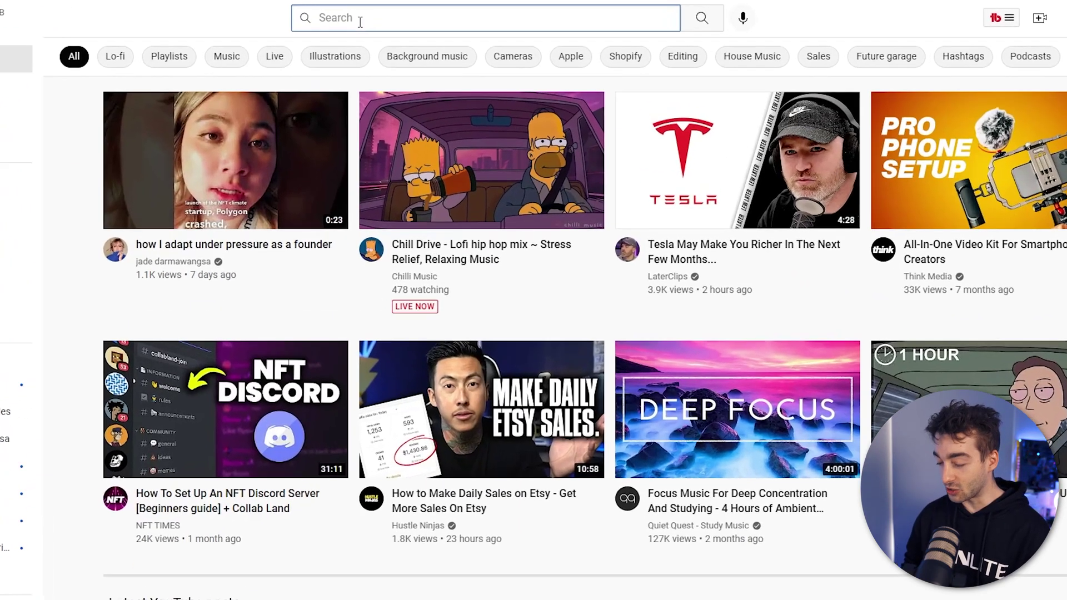
Step: Enter '#instagram' in YouTube search and browse suggestions such as #instagramfollowers
text(#)
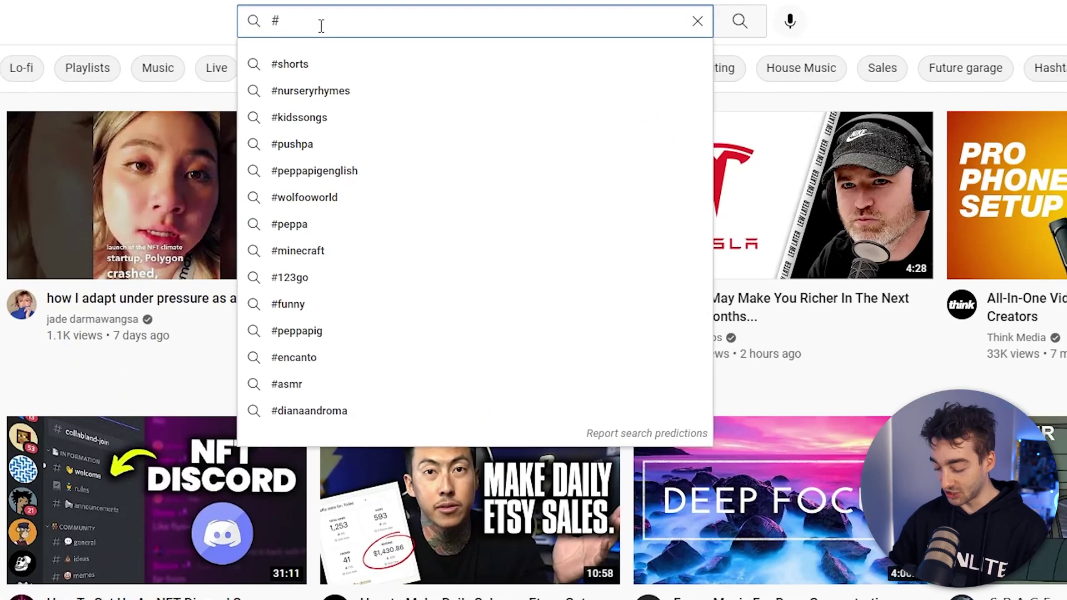
text(ins)
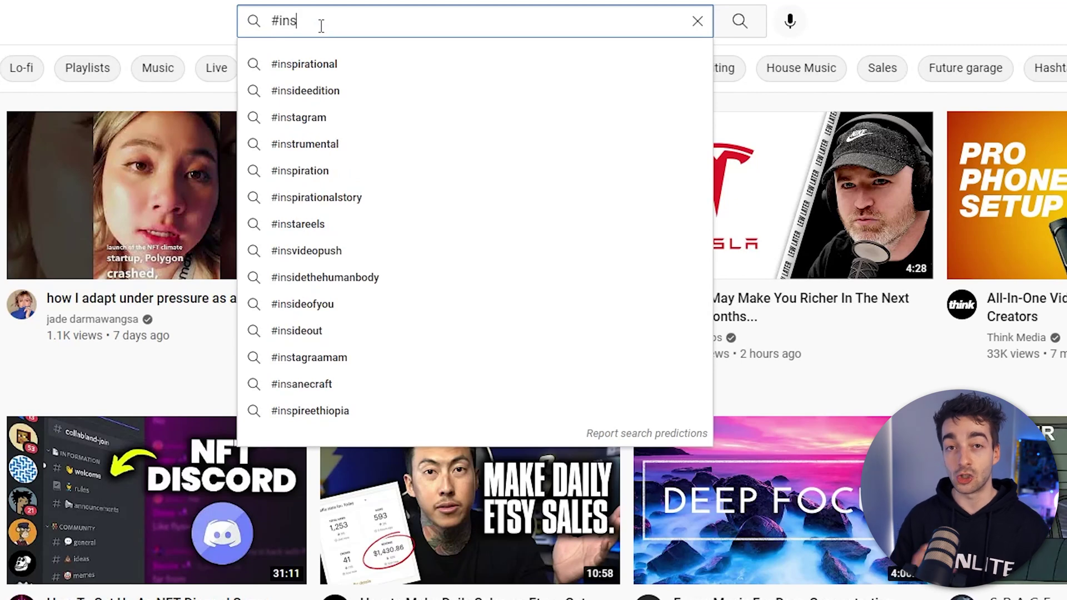
text(t)
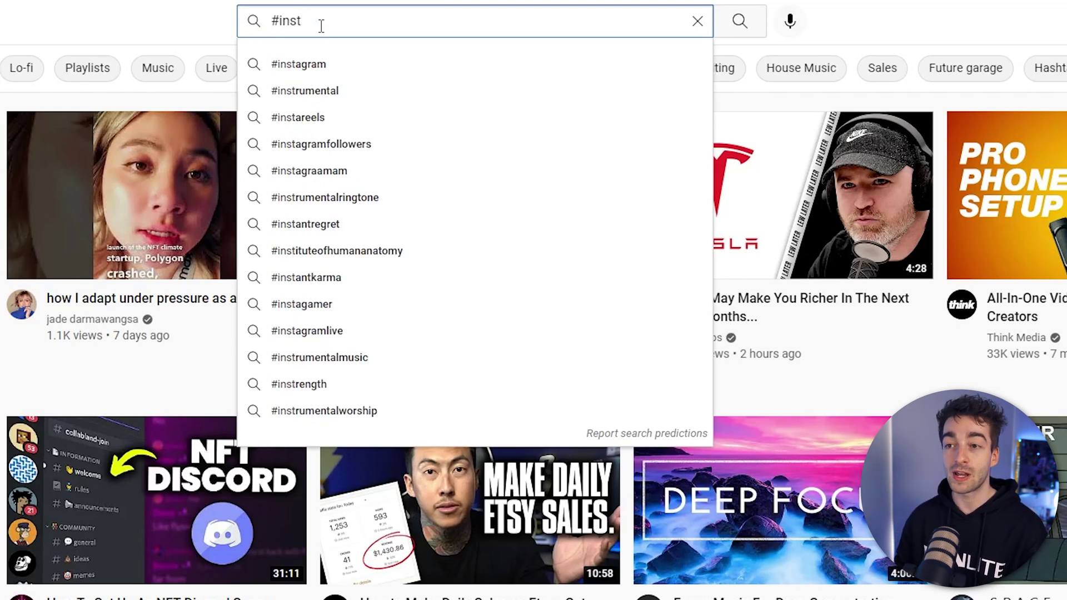
text(ra)
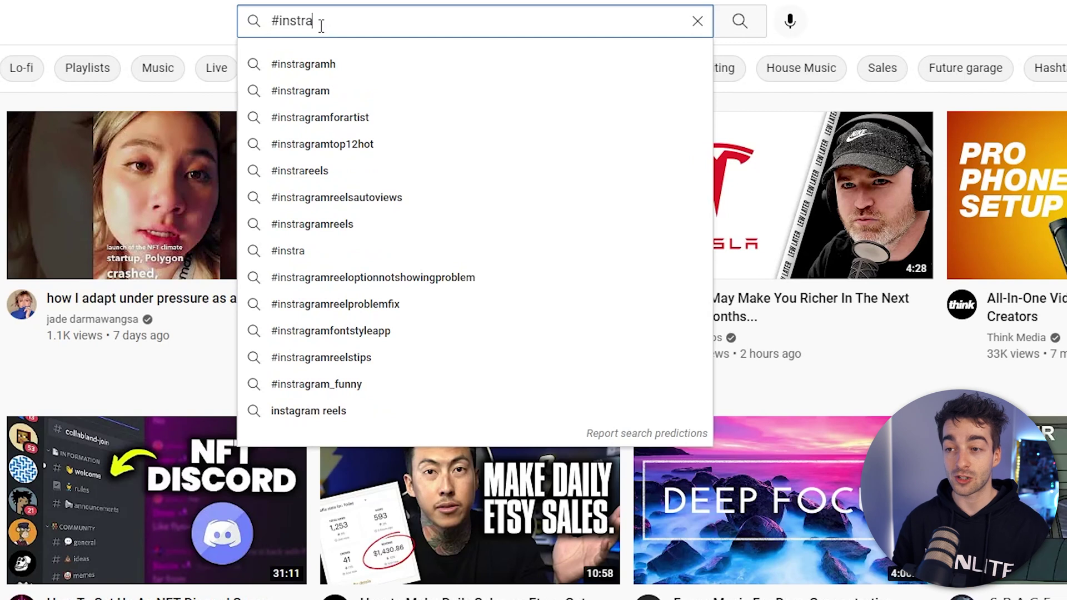
text(m)
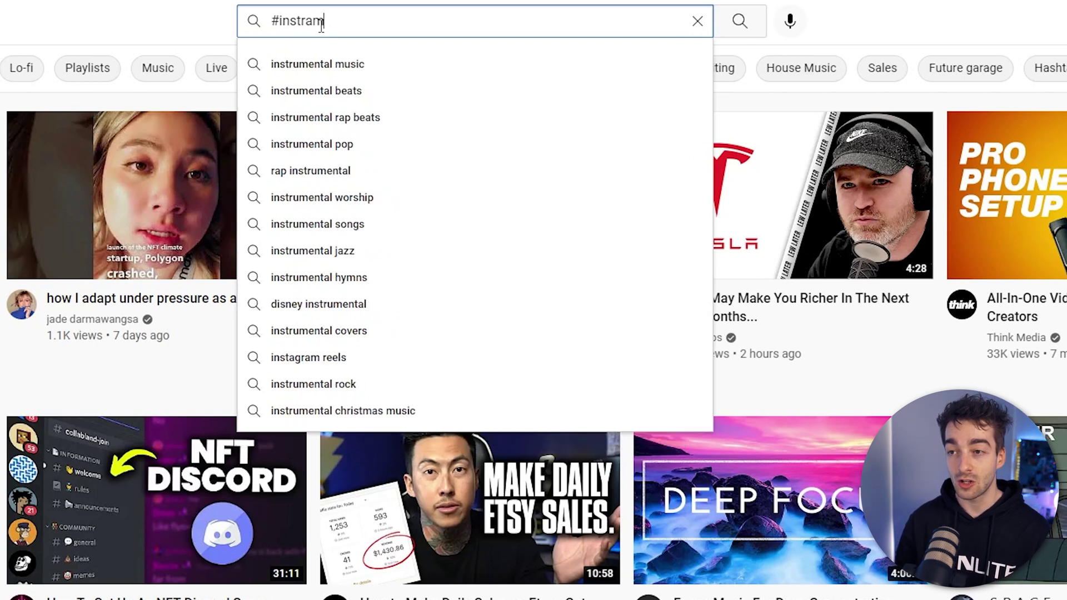
key(BackSpace)
text(gra)
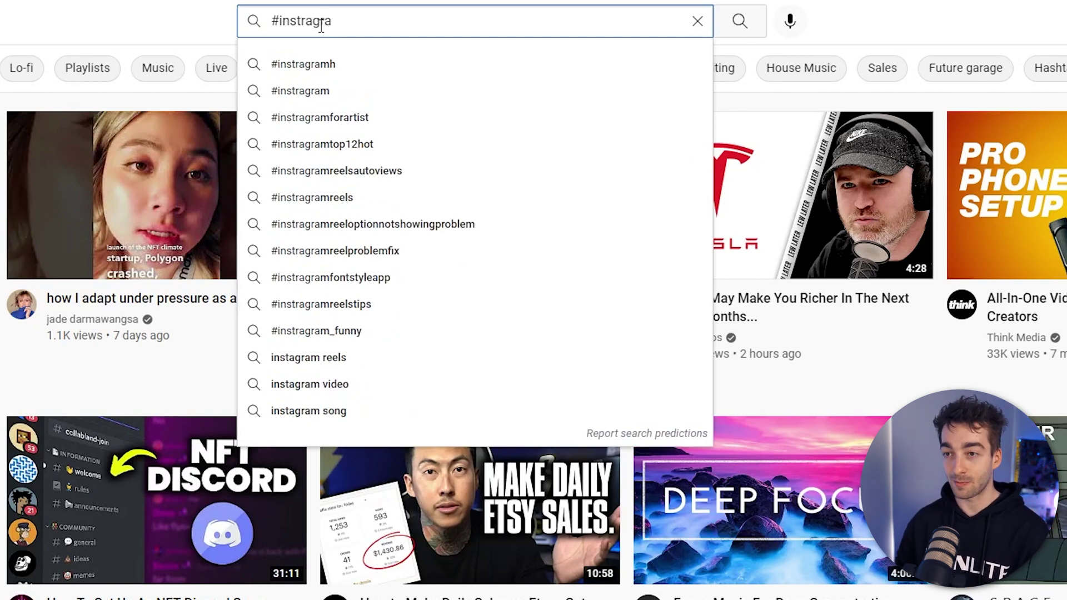
key(BackSpace)
key(BackSpace)
key(BackSpace)
key(BackSpace)
key(BackSpace)
text(agram)
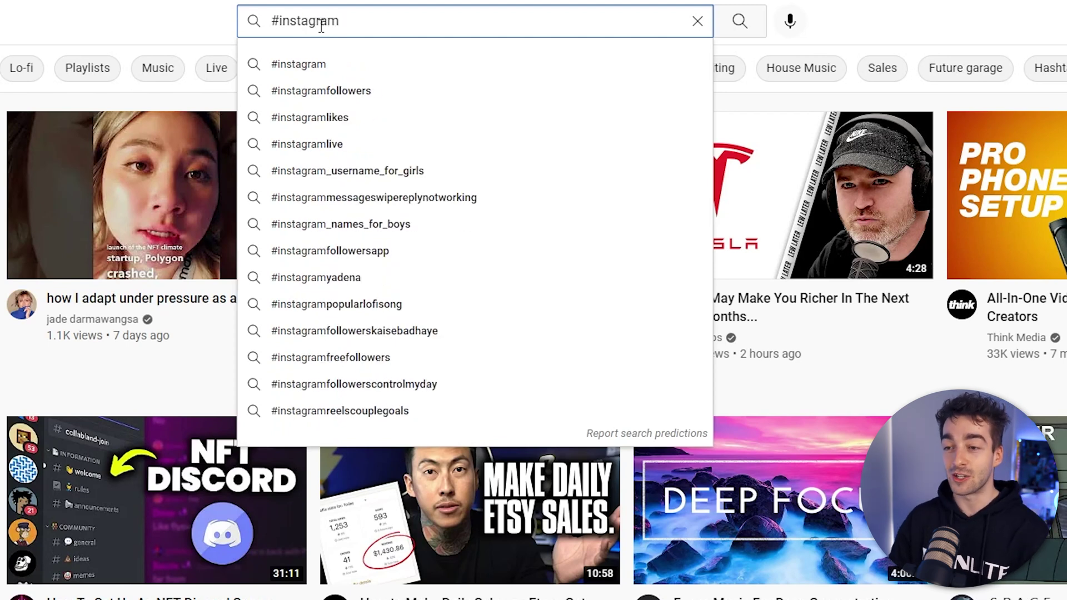
key(Down)
key(Down)
key(Down)
key(Down)
key(Down)
key(Down)
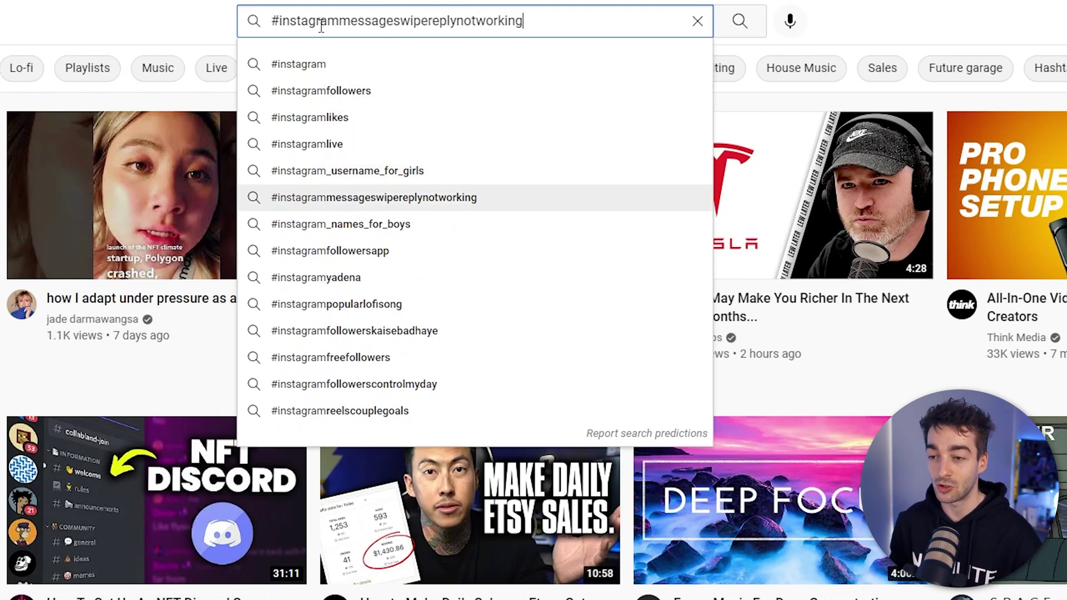
key(Down)
key(Down)
key(Up)
key(Up)
key(Up)
key(Up)
key(Up)
key(Up)
key(Up)
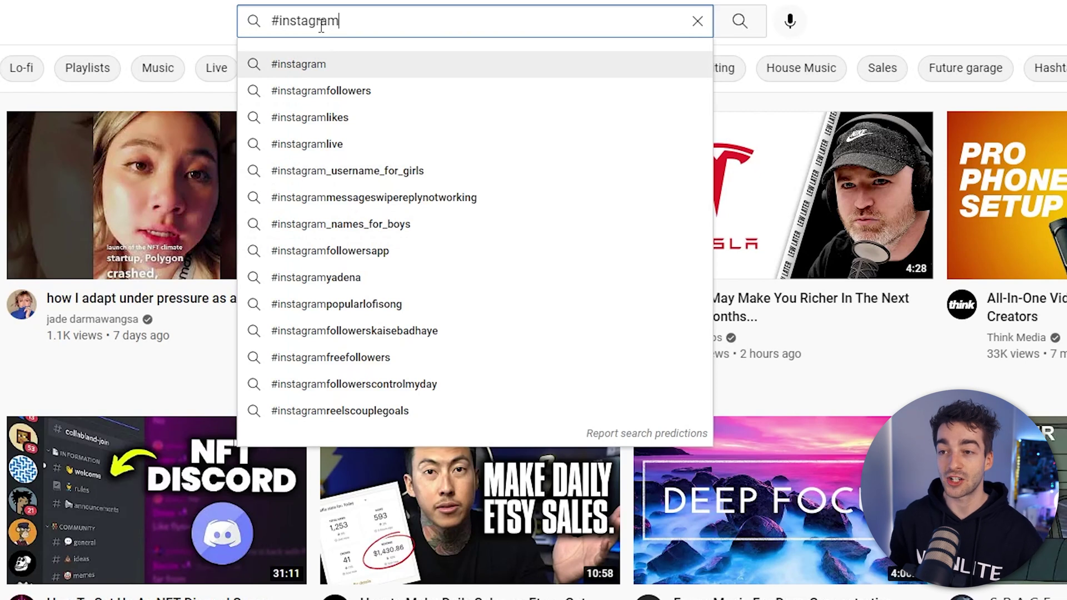
key(Down)
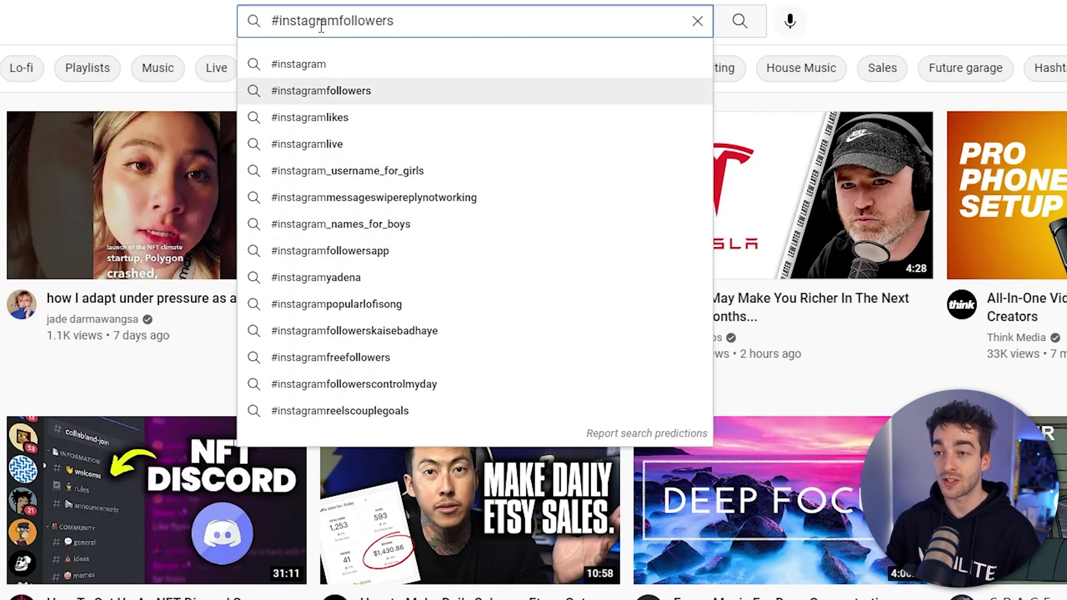
Step: Try the endings 'bad' and 'ti' to compare suggestions like #instagramtips
key(BackSpace)
key(BackSpace)
key(BackSpace)
key(BackSpace)
key(BackSpace)
key(BackSpace)
key(BackSpace)
key(BackSpace)
key(BackSpace)
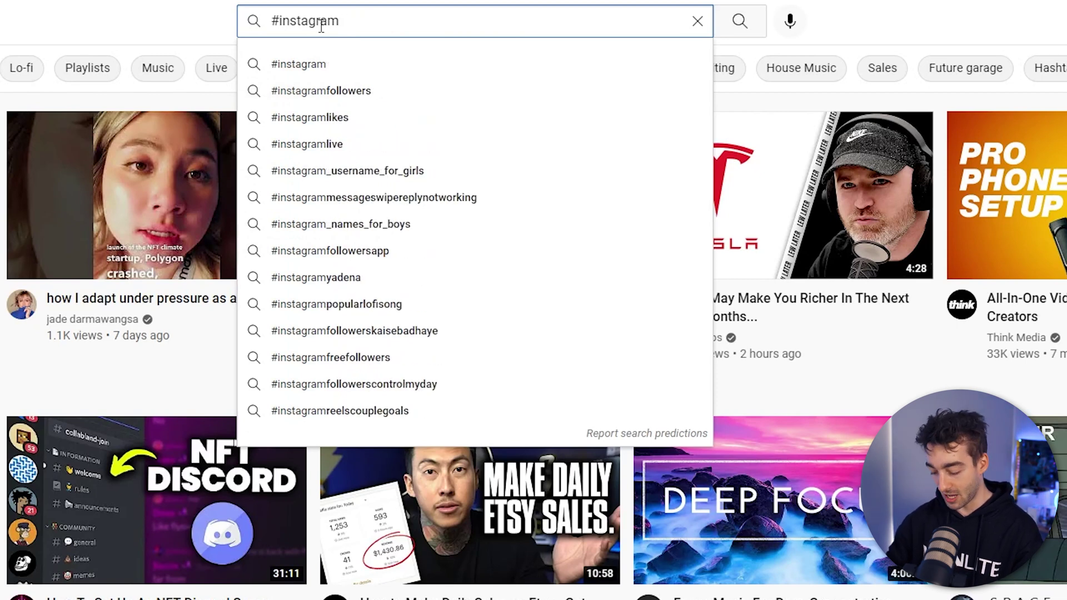
text(bad)
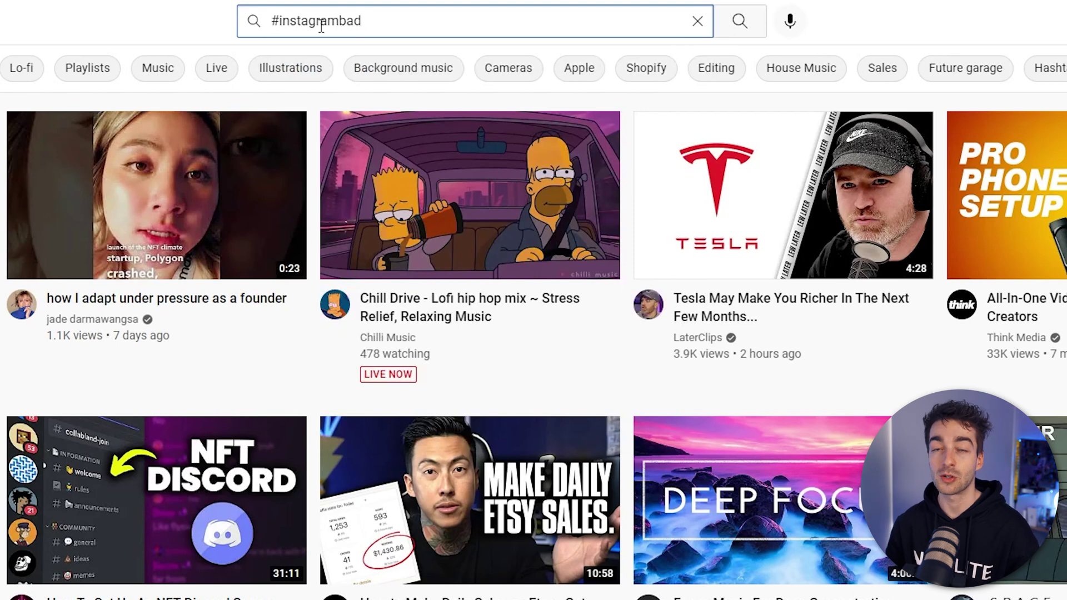
key(BackSpace)
key(BackSpace)
key(BackSpace)
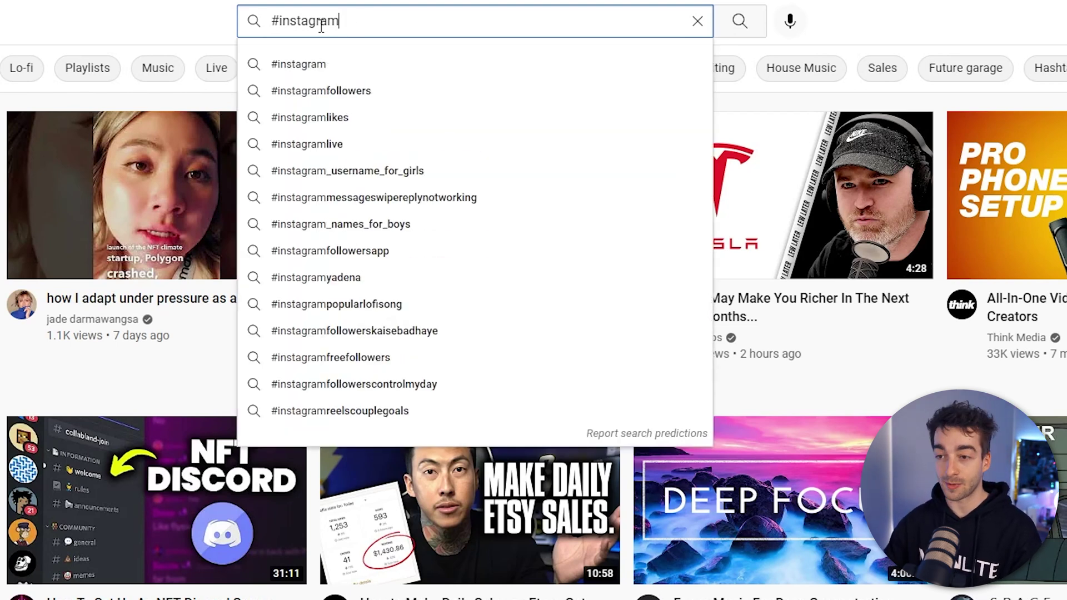
text(tips)
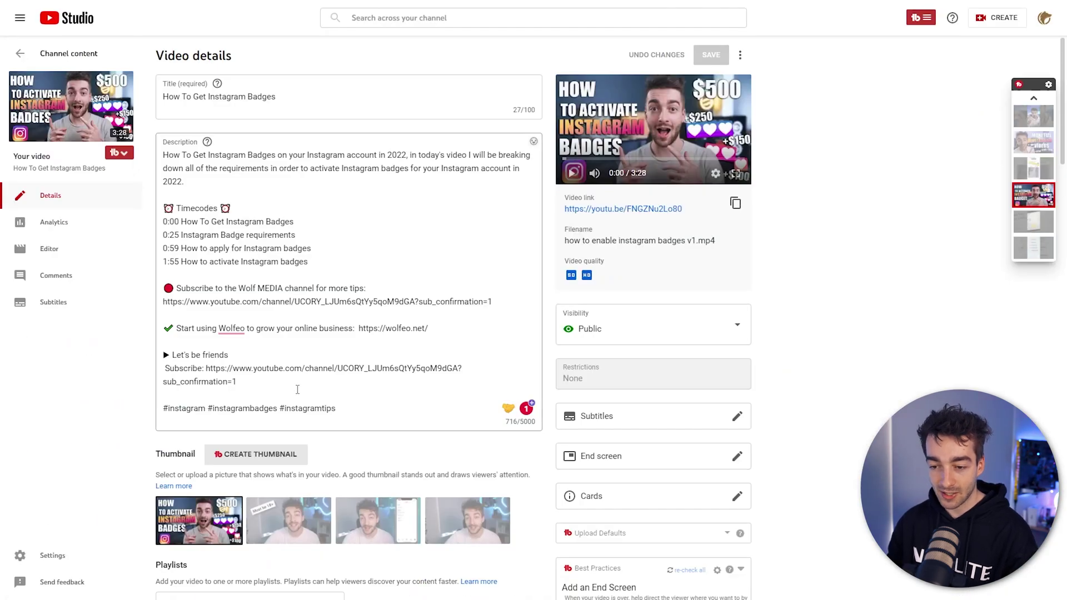
Step: Change '#instagrambadges' to '#instagramtricks' in the description and save
drag(277, 412, 256, 413)
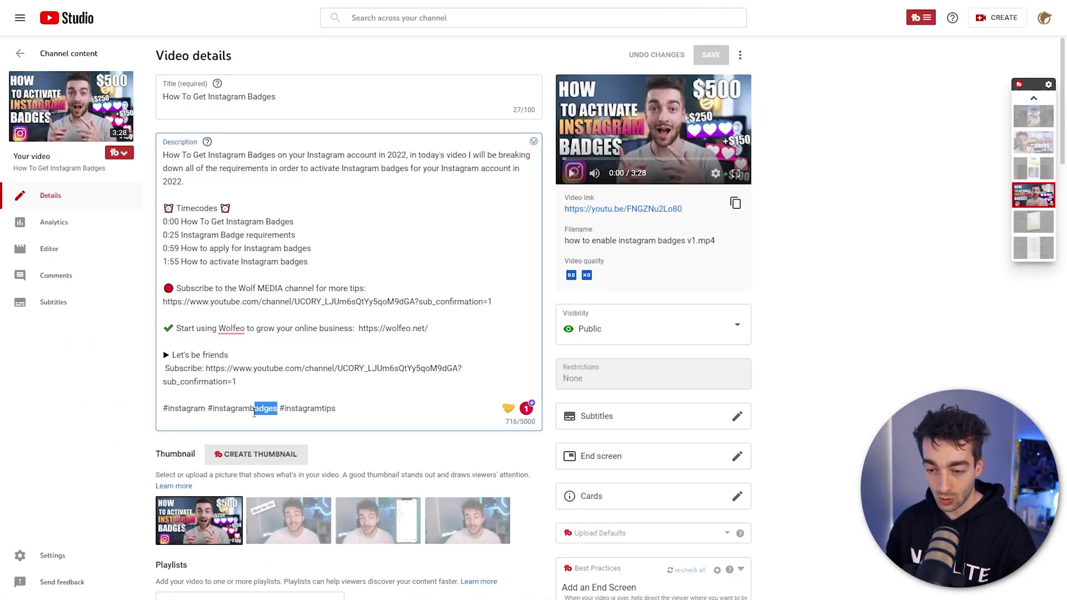
text(tricks)
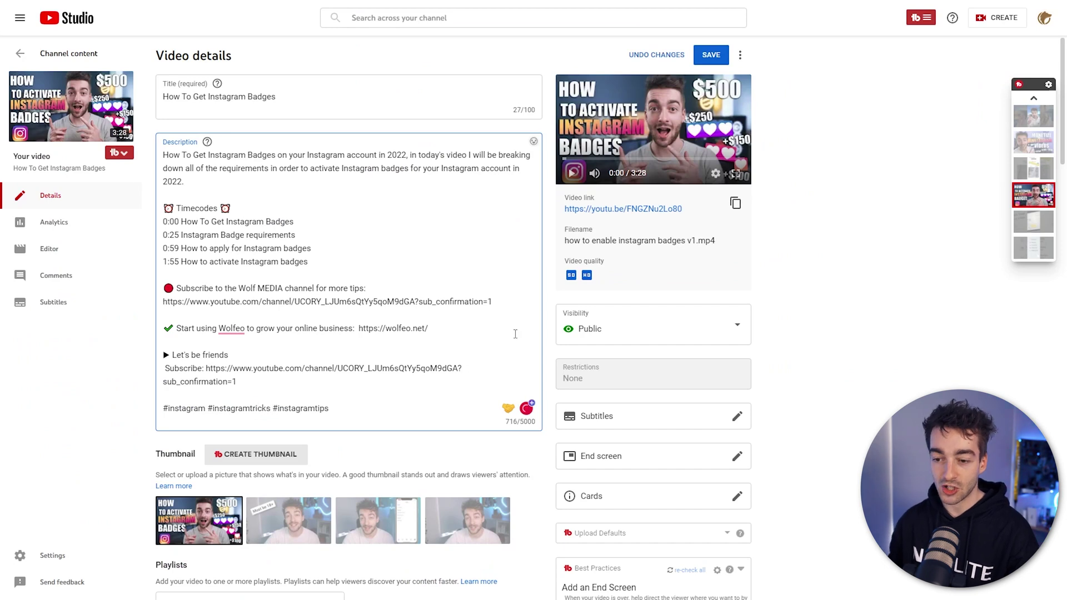
click(714, 59)
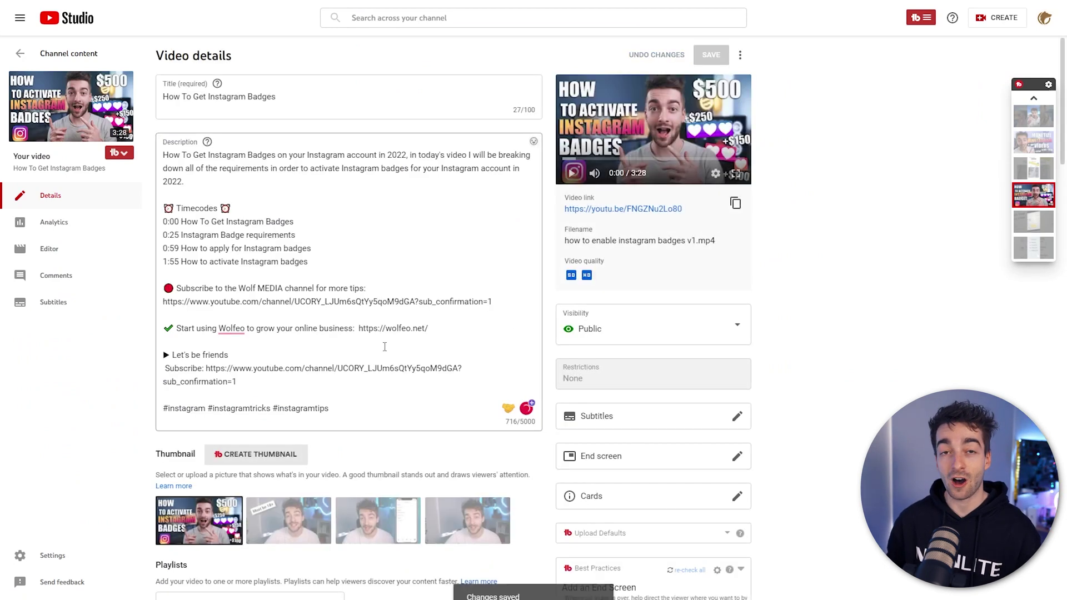